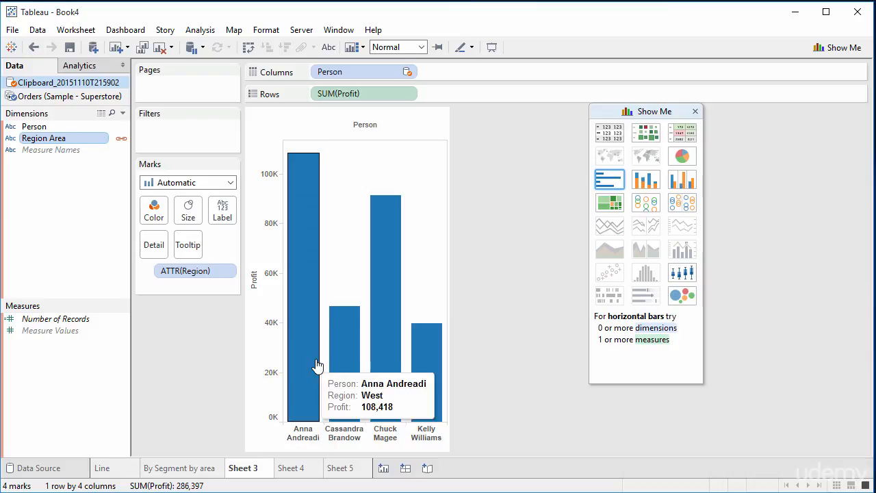
pyautogui.moveTo(401, 387)
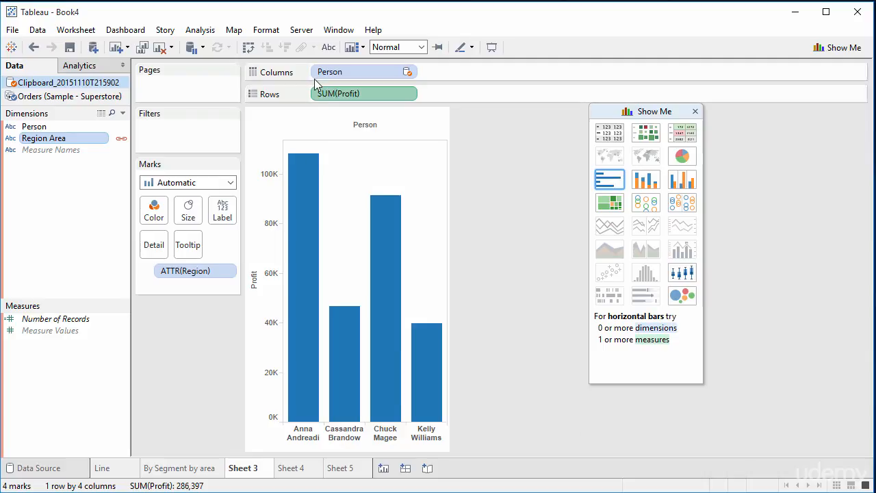
pyautogui.click(371, 272)
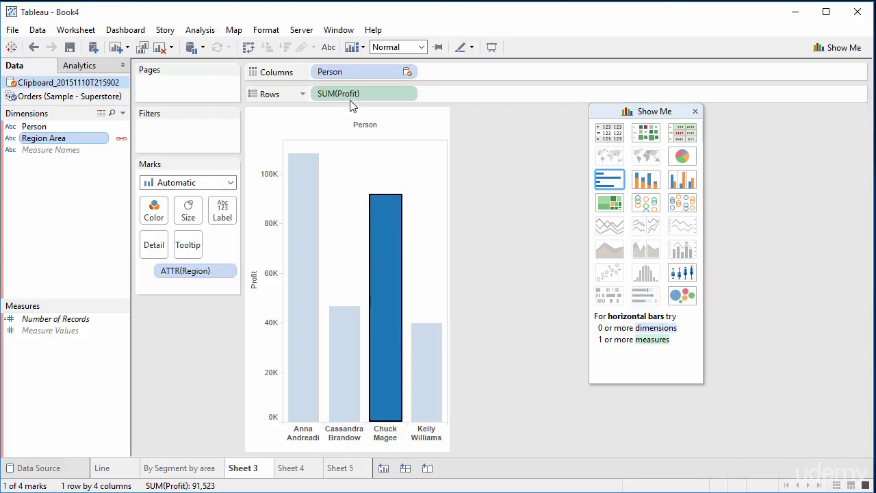
pyautogui.doubleClick(353, 95)
pyautogui.click(479, 124)
pyautogui.click(408, 94)
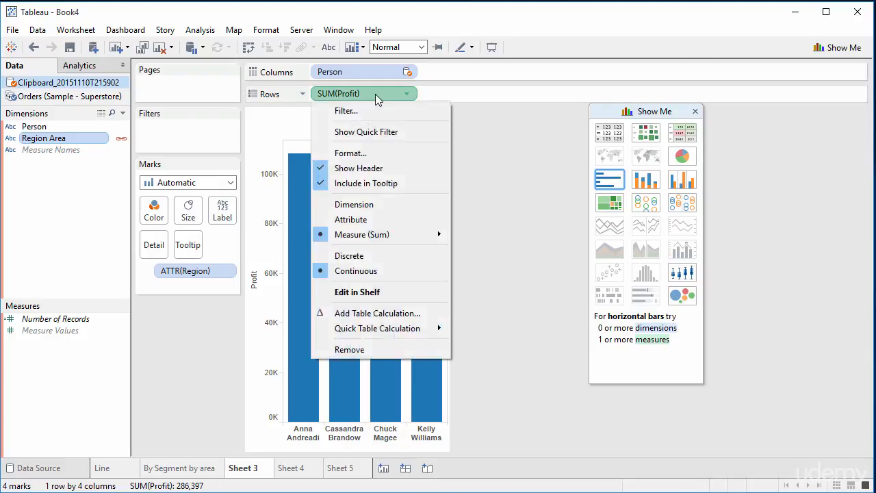
pyautogui.click(356, 98)
pyautogui.doubleClick(354, 96)
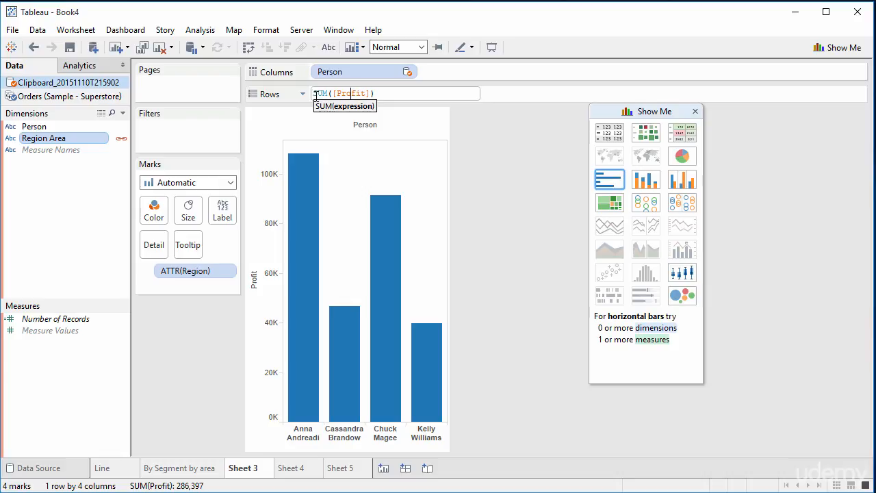
pyautogui.click(489, 206)
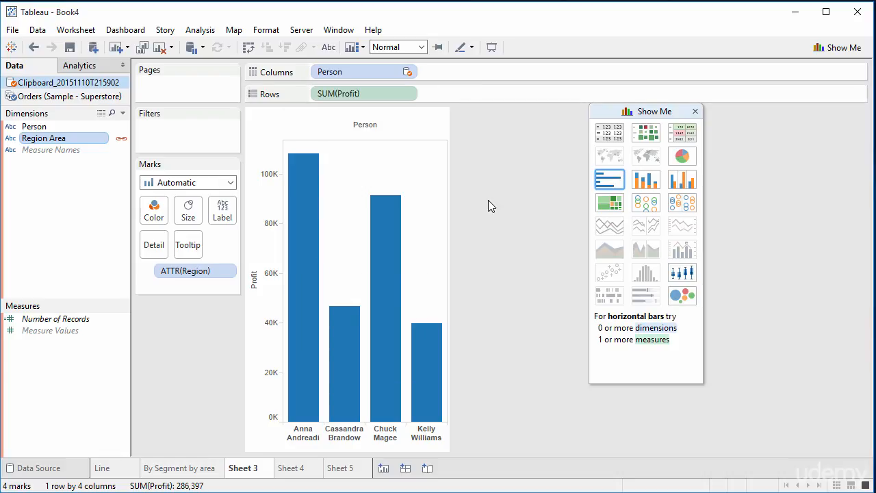
pyautogui.doubleClick(353, 93)
pyautogui.press('Escape')
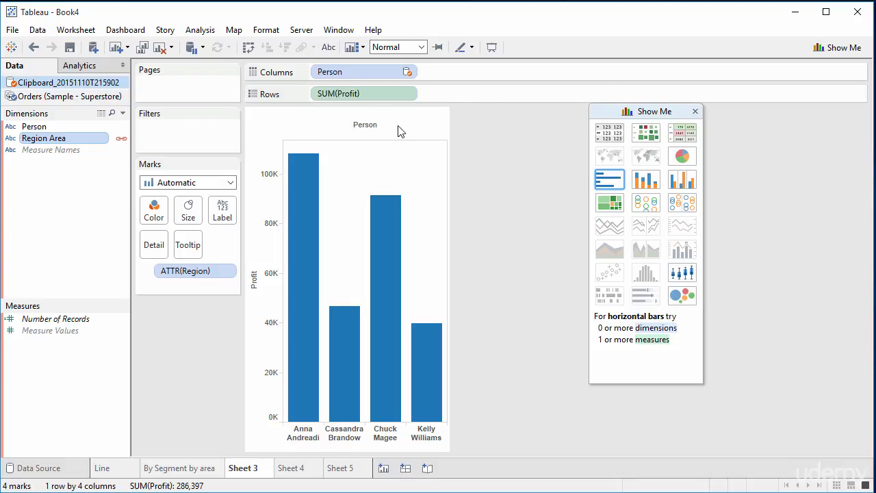
# Edit the Profit measure on Rows in the shelf so its expression reads SUM([Profit])+1
pyautogui.rightClick(365, 94)
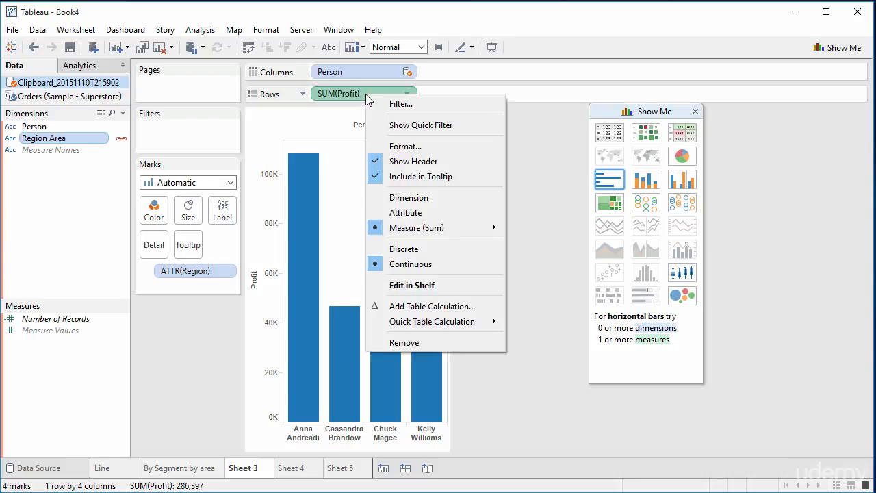
pyautogui.click(412, 284)
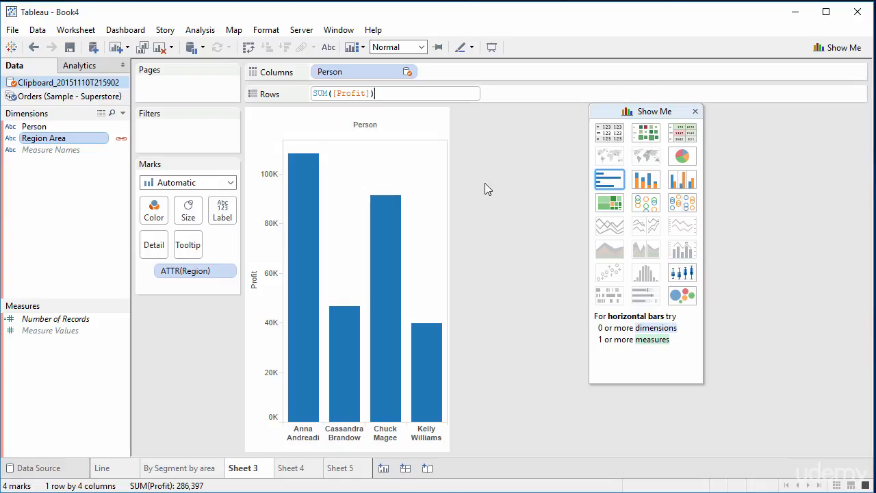
pyautogui.press('Left')
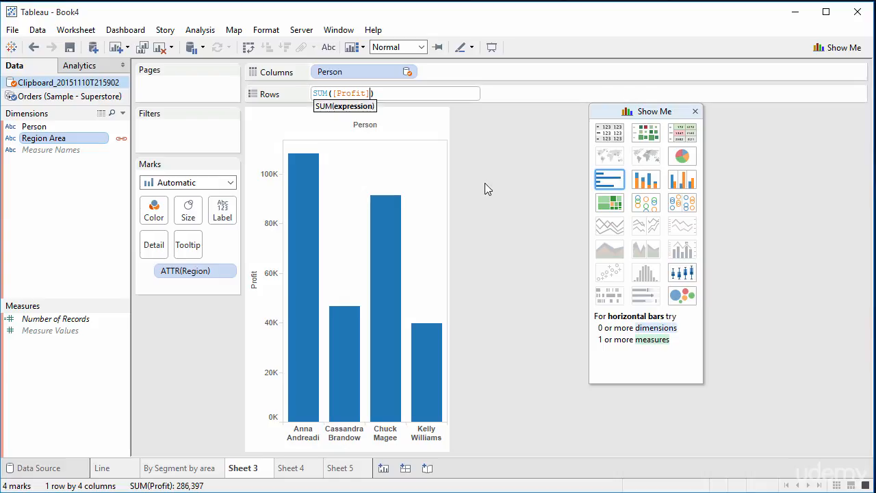
pyautogui.press('Right')
pyautogui.write('+1')
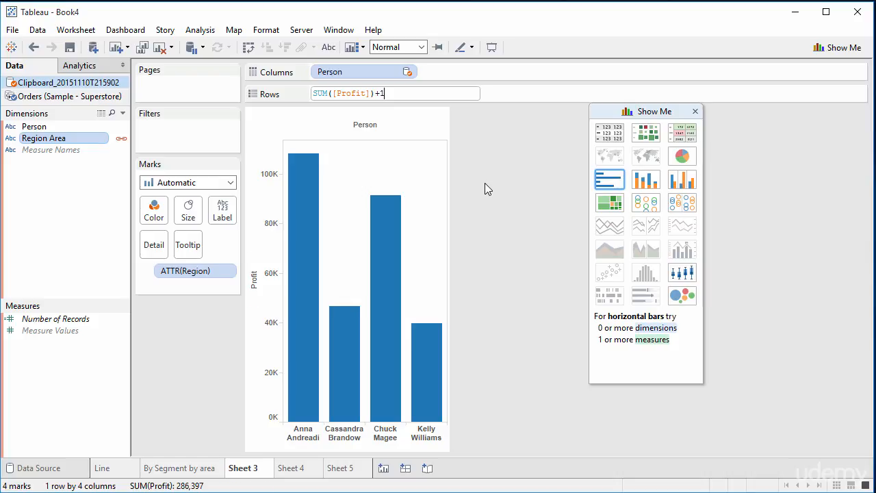
pyautogui.press('Return')
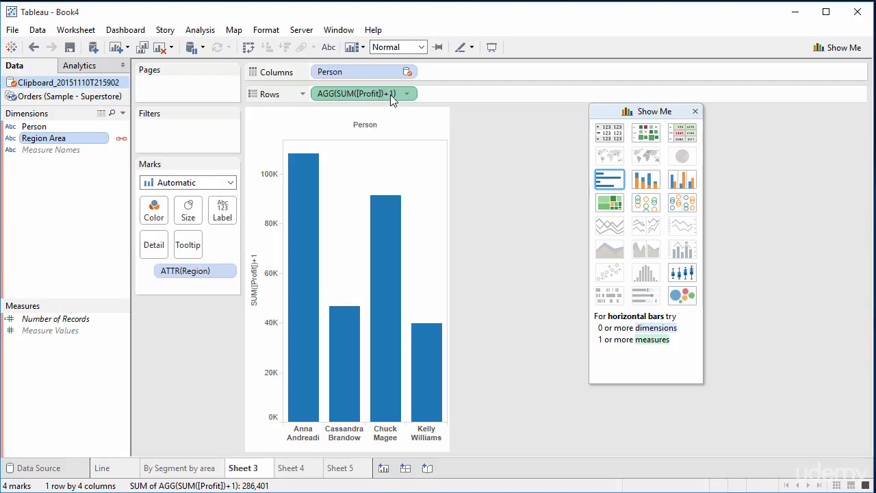
# Remove the +1 from the Profit expression on Rows, restoring it to SUM([Profit])
pyautogui.doubleClick(391, 94)
pyautogui.press('BackSpace')
pyautogui.press('BackSpace')
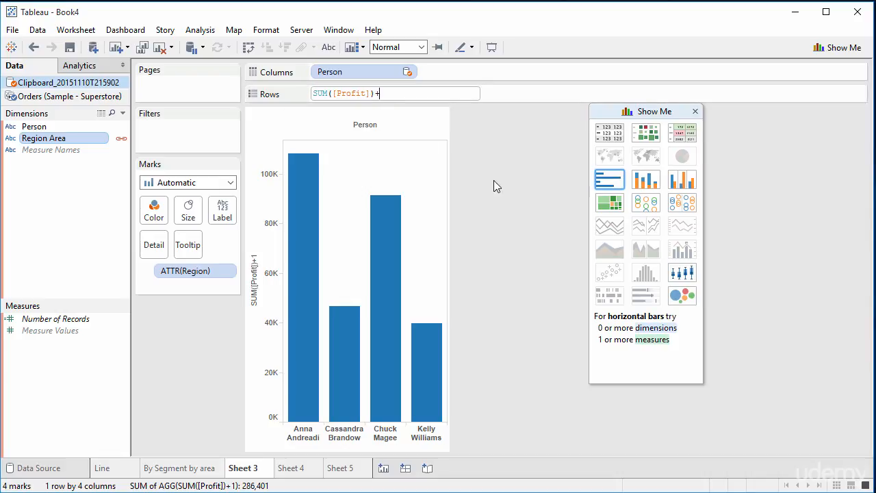
pyautogui.press('Return')
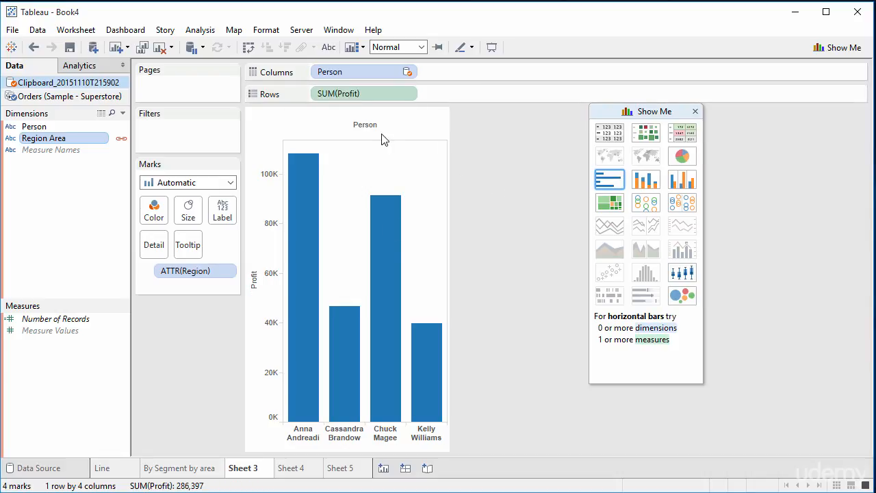
# Rename the Sheet 3 worksheet as By Person
pyautogui.rightClick(247, 472)
pyautogui.click(290, 335)
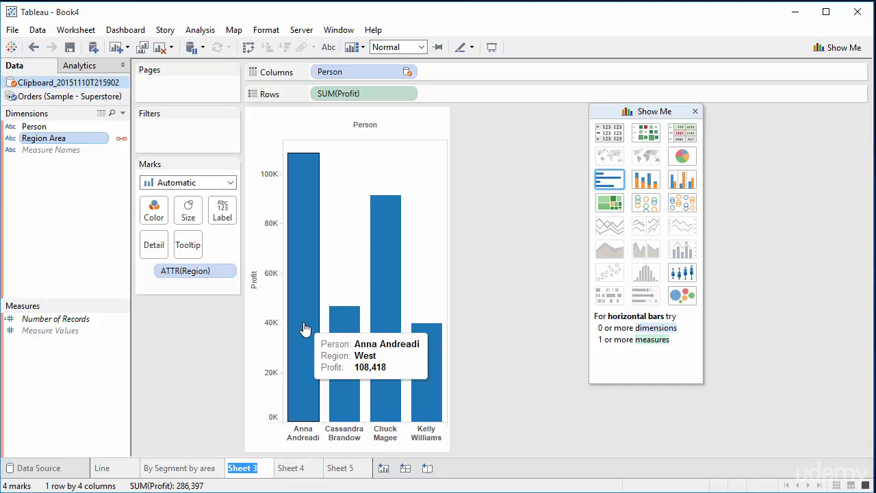
pyautogui.write('By Person')
pyautogui.press('Return')
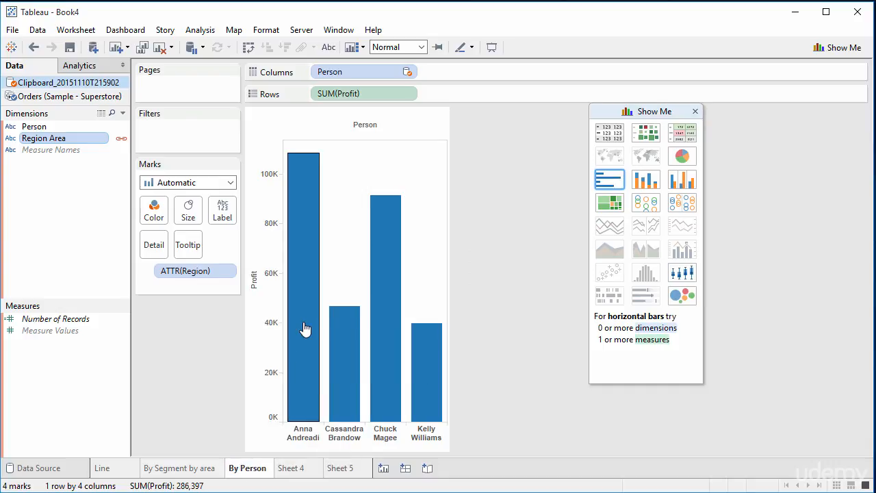
# Review the charts on the By Segment by area and By Person worksheets
pyautogui.click(165, 469)
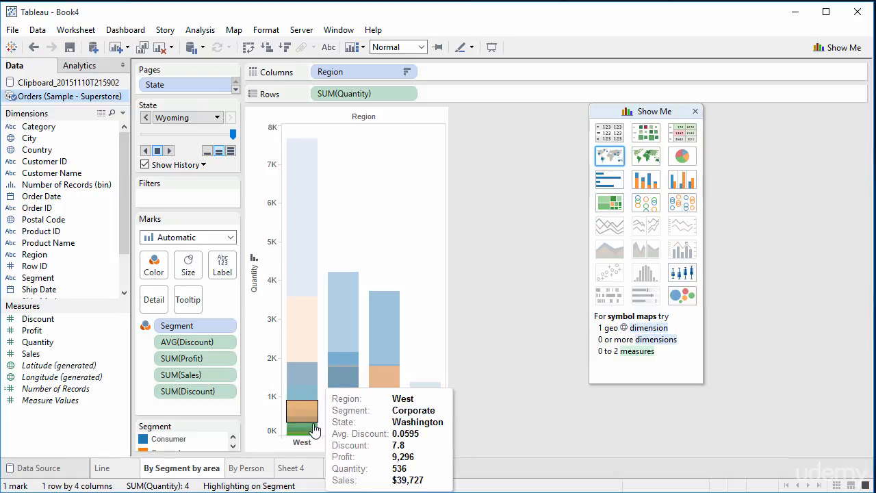
pyautogui.click(247, 469)
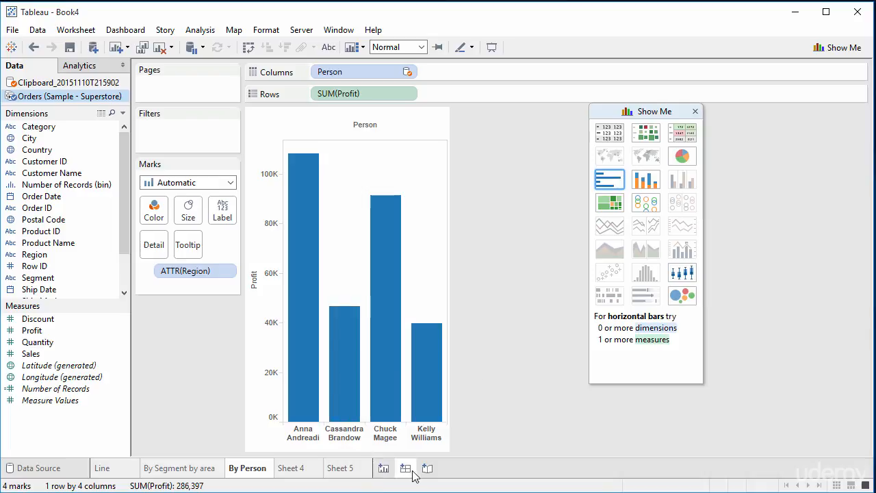
pyautogui.click(216, 472)
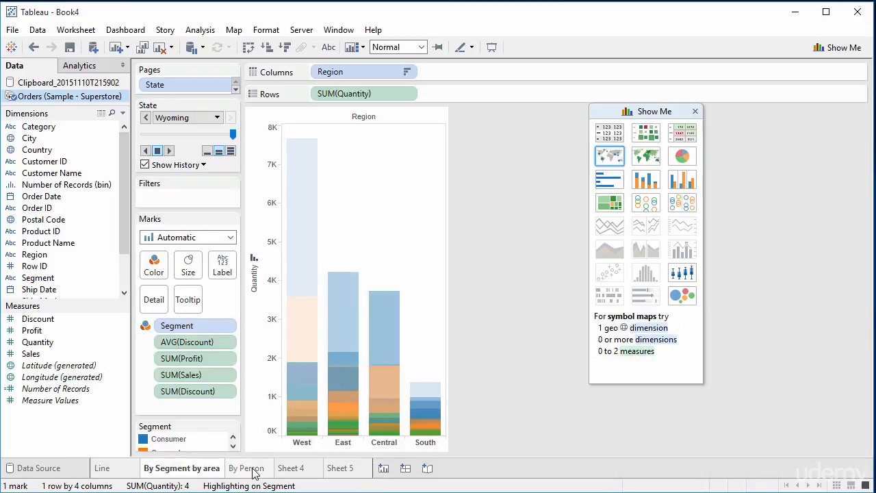
pyautogui.click(255, 471)
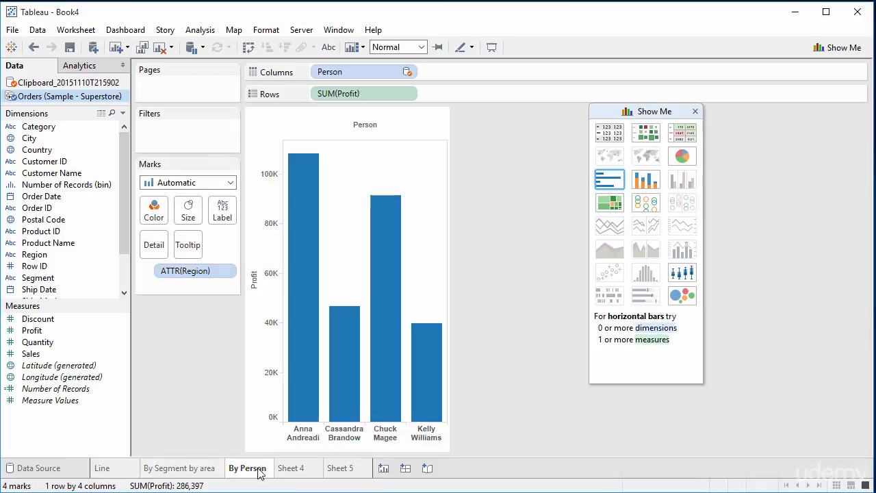
# Create a new dashboard and place the By Segment by area sheet on it
pyautogui.click(406, 469)
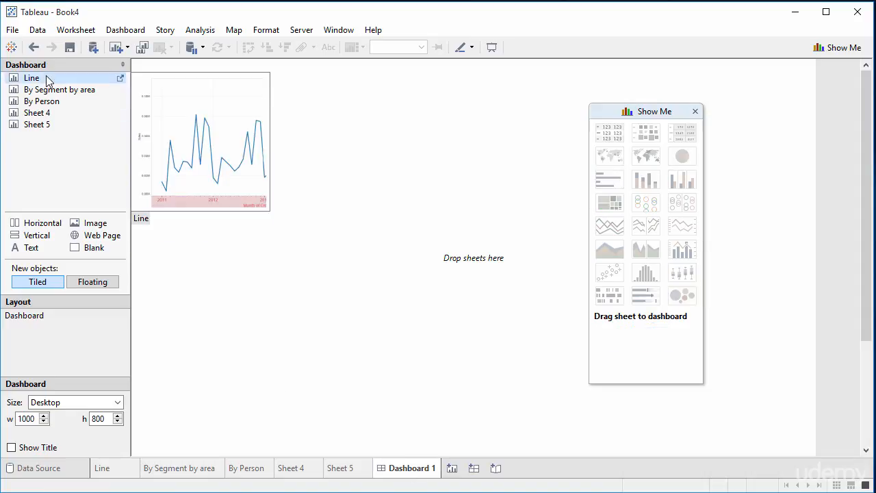
pyautogui.moveTo(42, 94)
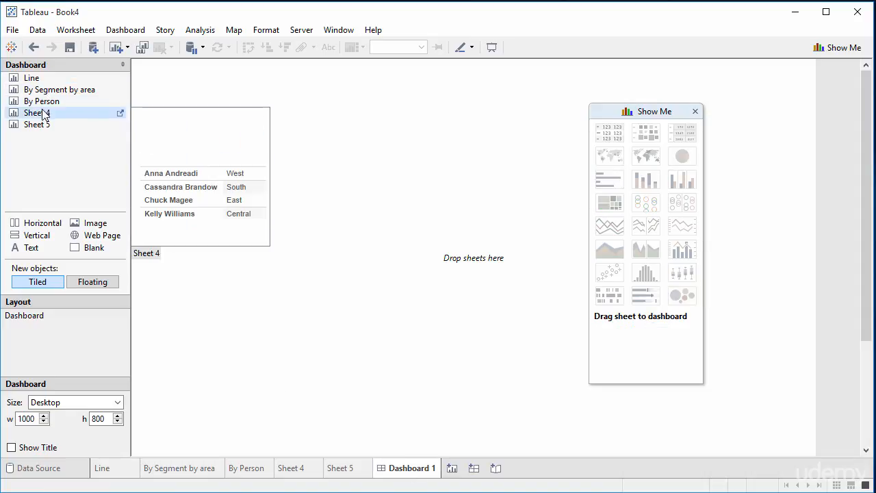
pyautogui.moveTo(48, 118)
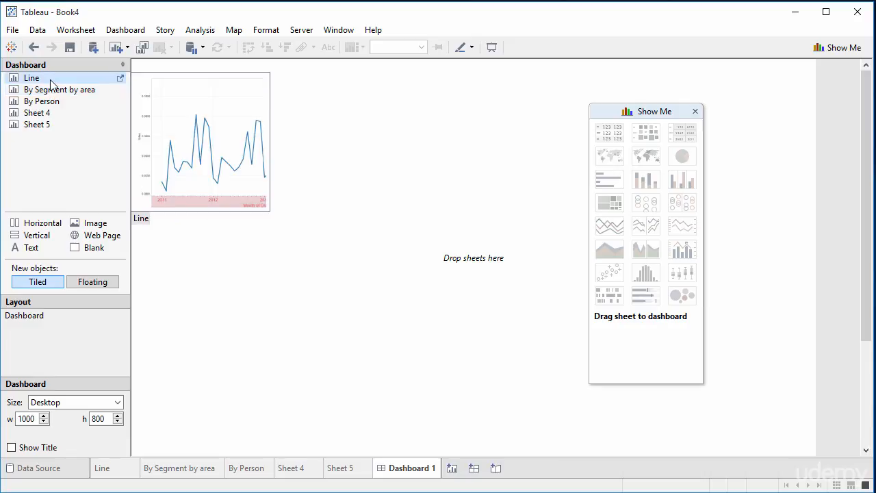
pyautogui.moveTo(49, 91); pyautogui.dragTo(217, 148)
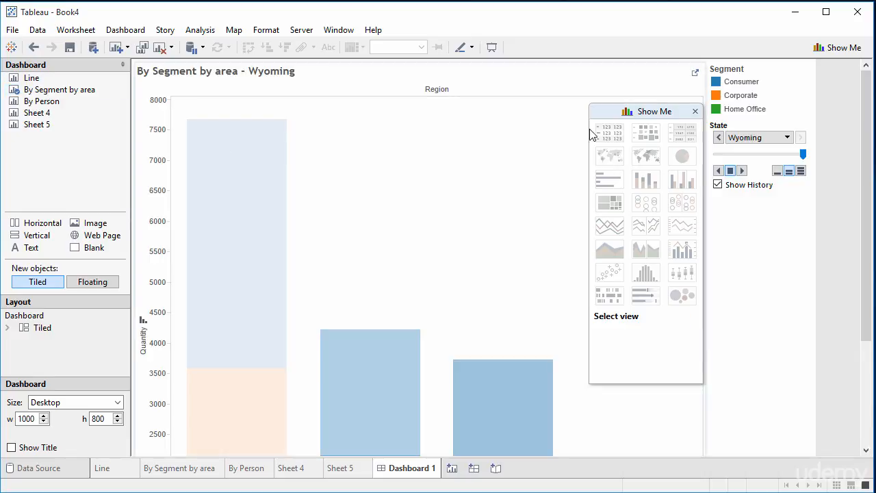
# Move the Show Me window off the chart and add the By Person sheet to the dashboard below By Segment by area
pyautogui.moveTo(622, 111); pyautogui.dragTo(755, 197)
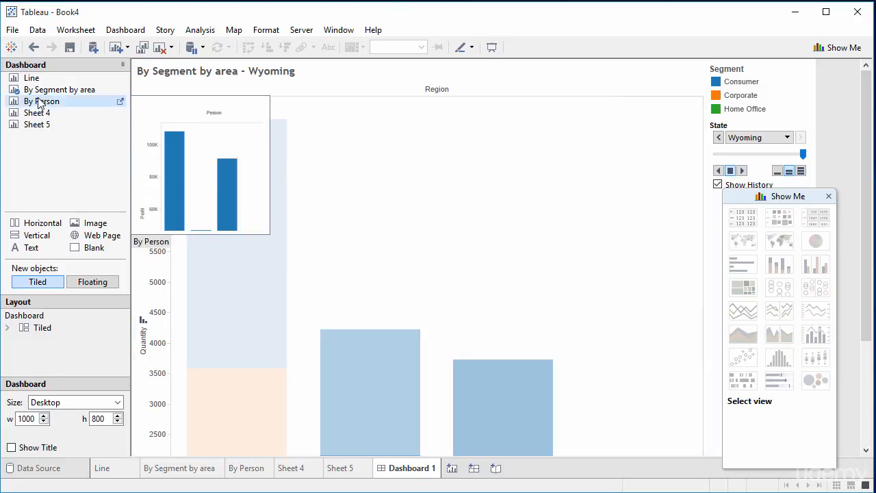
pyautogui.moveTo(38, 104); pyautogui.dragTo(314, 253)
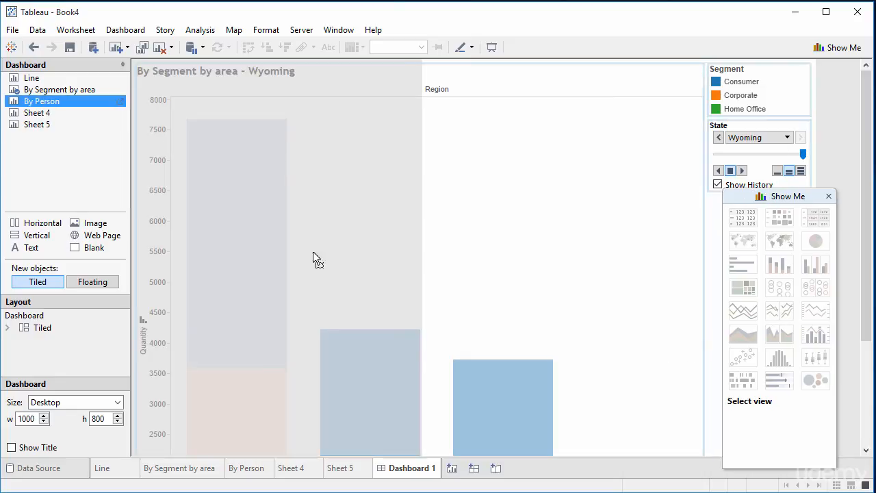
pyautogui.moveTo(319, 384)
pyautogui.mouseDown()
pyautogui.moveTo(557, 382)
pyautogui.moveTo(423, 380)
pyautogui.moveTo(427, 313)
pyautogui.moveTo(644, 189)
pyautogui.moveTo(368, 114)
pyautogui.moveTo(289, 356)
pyautogui.moveTo(706, 429)
pyautogui.moveTo(557, 407)
pyautogui.moveTo(435, 422)
pyautogui.mouseUp()
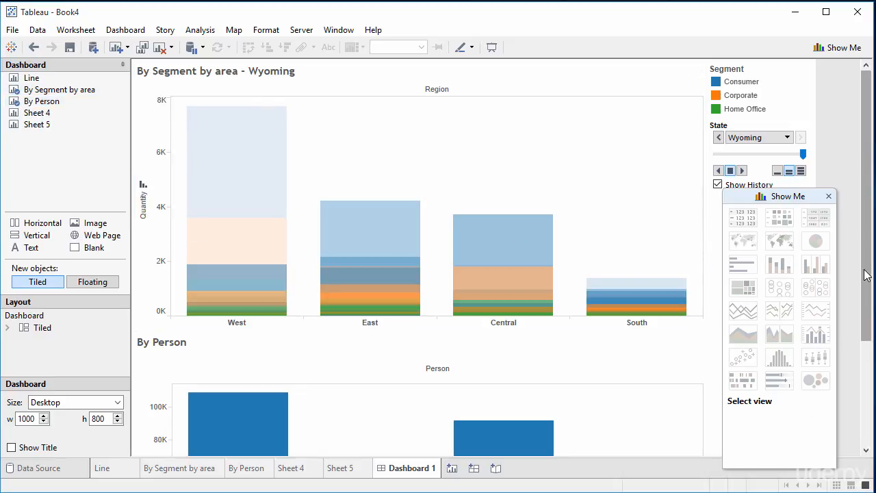
# Check both charts on the dashboard and move the Show Me window down, clear of the State control
pyautogui.moveTo(868, 259); pyautogui.dragTo(869, 363)
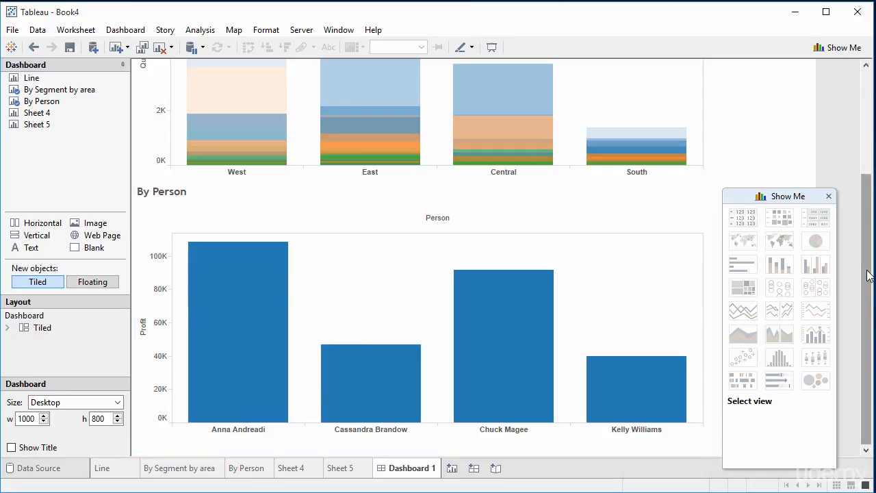
pyautogui.moveTo(868, 267); pyautogui.dragTo(868, 163)
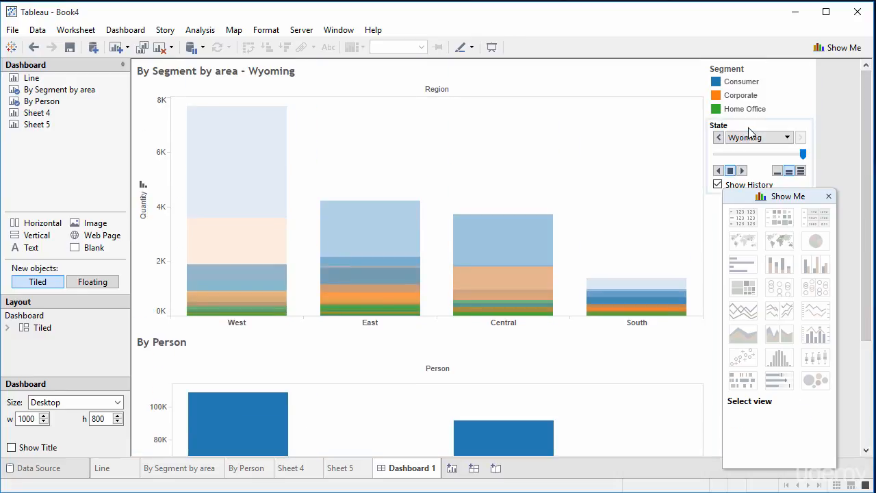
pyautogui.moveTo(781, 197); pyautogui.dragTo(779, 304)
pyautogui.rightClick(775, 246)
pyautogui.click(812, 208)
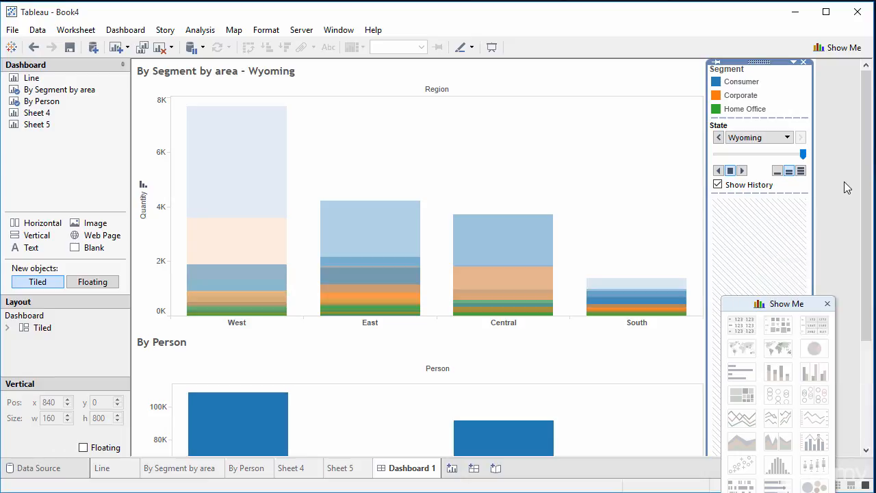
pyautogui.click(848, 187)
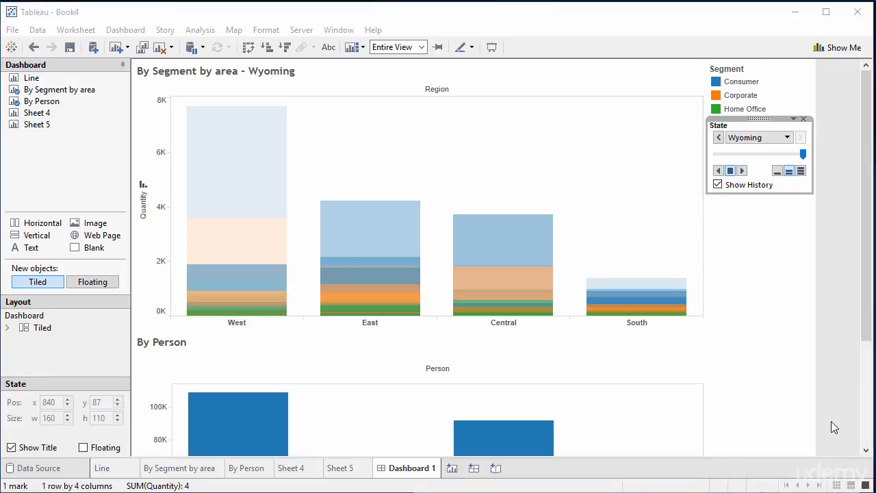
# Compare the By Segment by area worksheet with its chart on Dashboard 1
pyautogui.rightClick(493, 239)
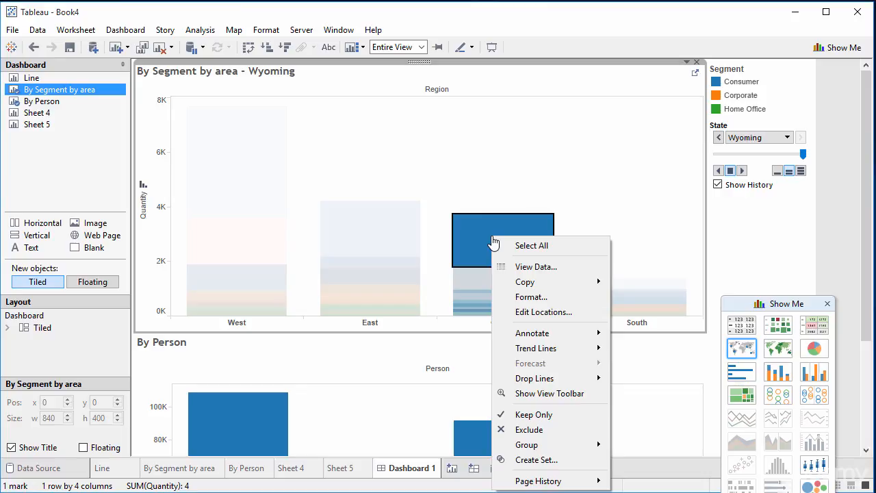
pyautogui.click(177, 469)
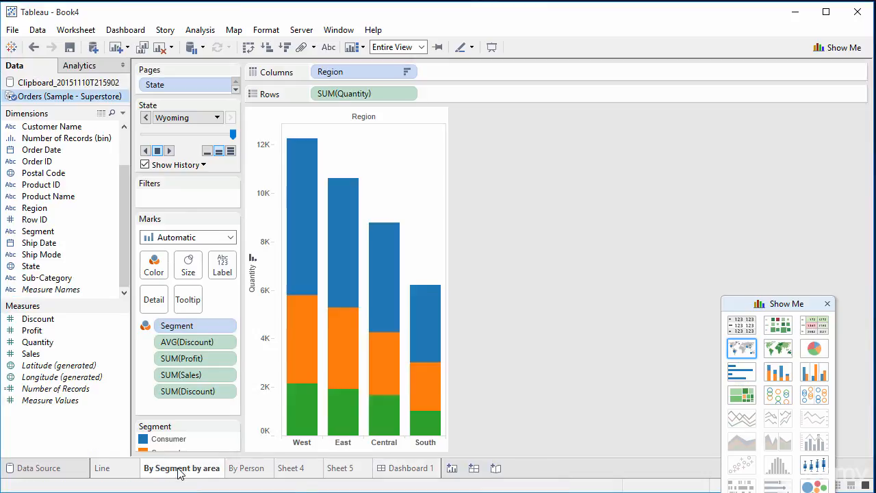
pyautogui.click(406, 469)
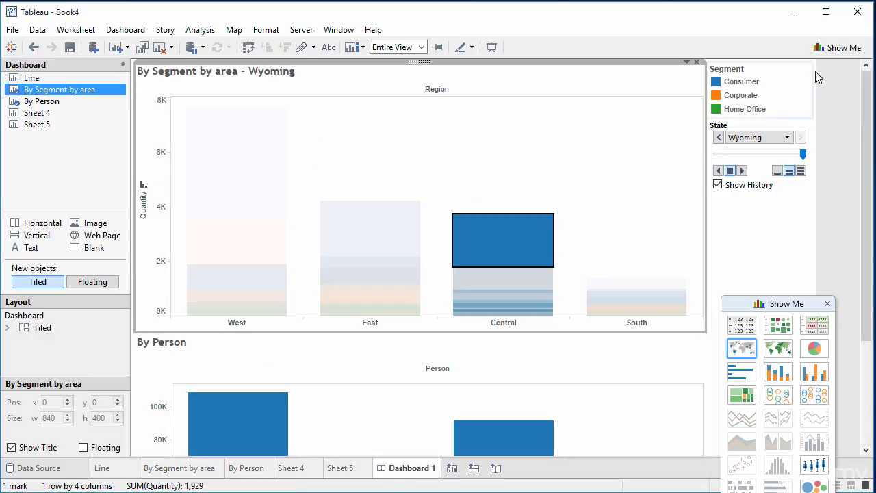
pyautogui.rightClick(389, 472)
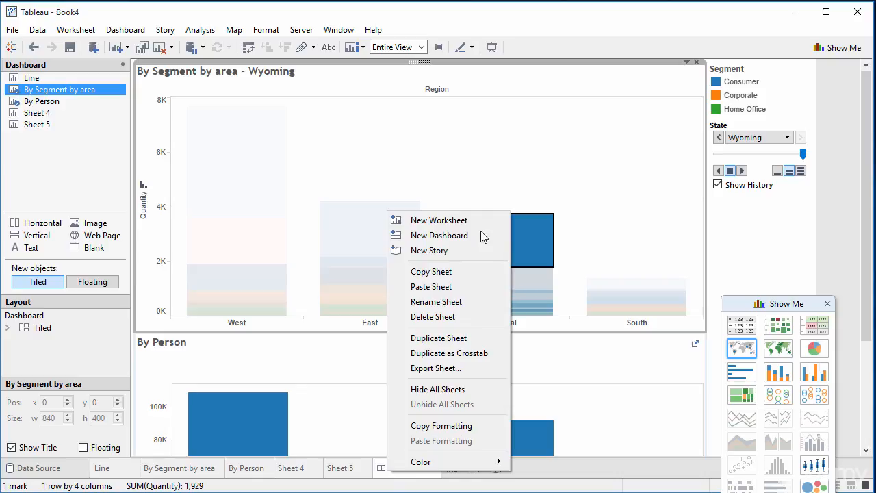
pyautogui.click(764, 201)
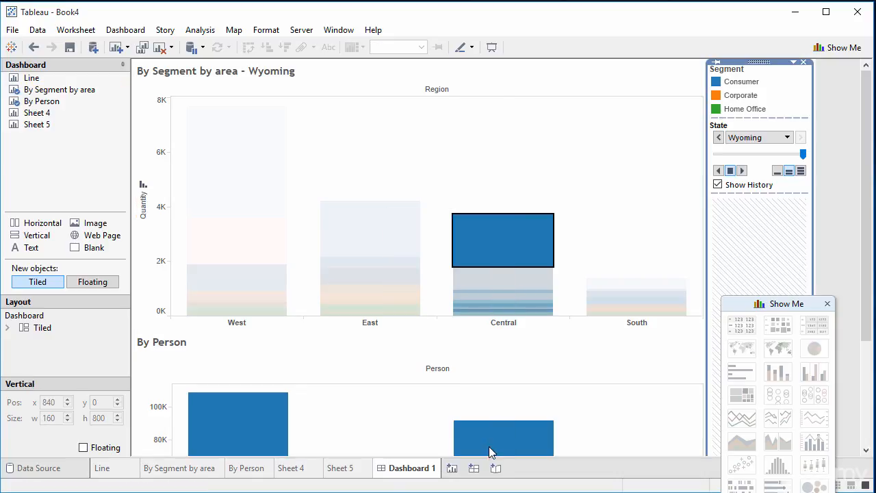
# Delete Dashboard 1 and remove State from the Pages shelf of the By Segment by area worksheet
pyautogui.rightClick(422, 473)
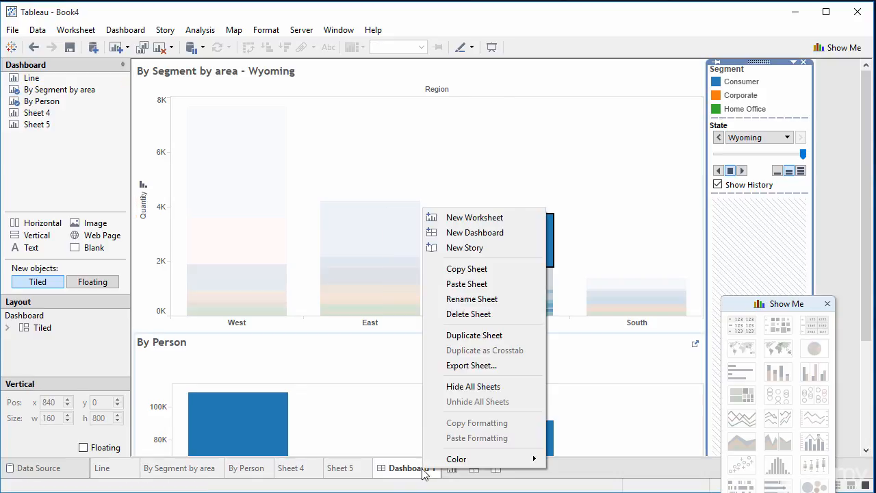
pyautogui.click(476, 318)
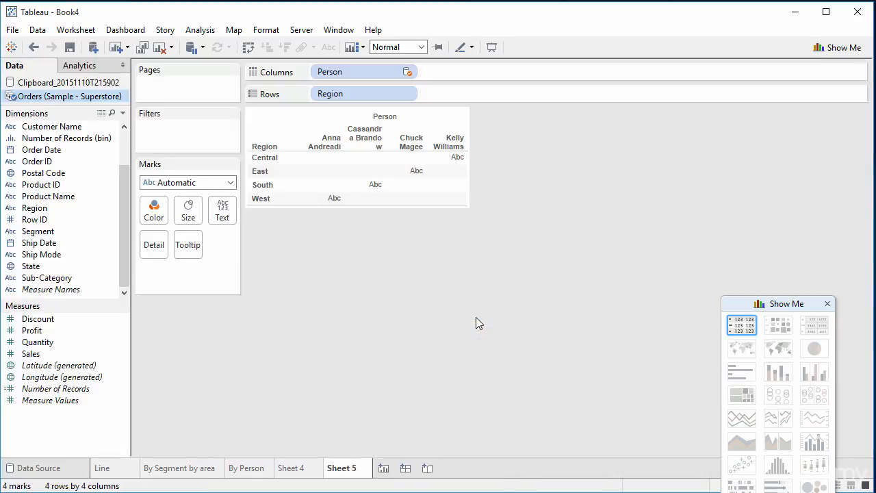
pyautogui.click(168, 471)
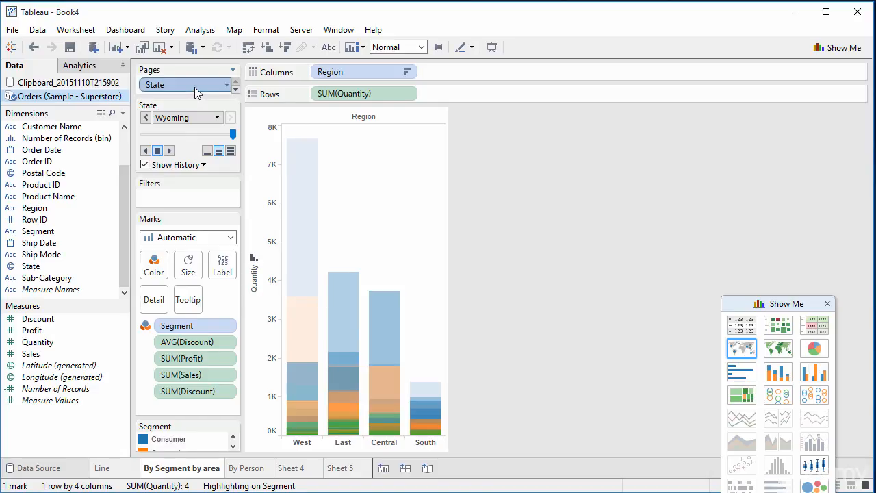
pyautogui.moveTo(194, 87); pyautogui.dragTo(68, 165)
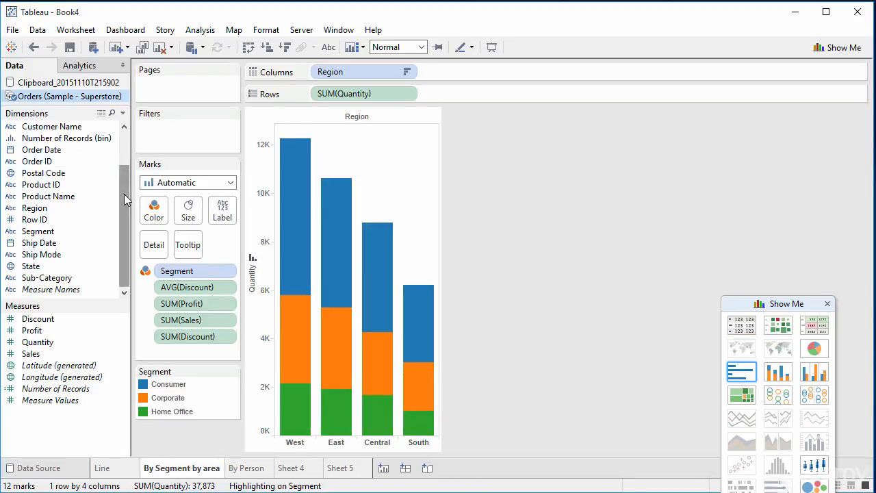
# Add State as a filter on the By Segment by area worksheet with all states selected
pyautogui.moveTo(121, 185); pyautogui.dragTo(128, 140)
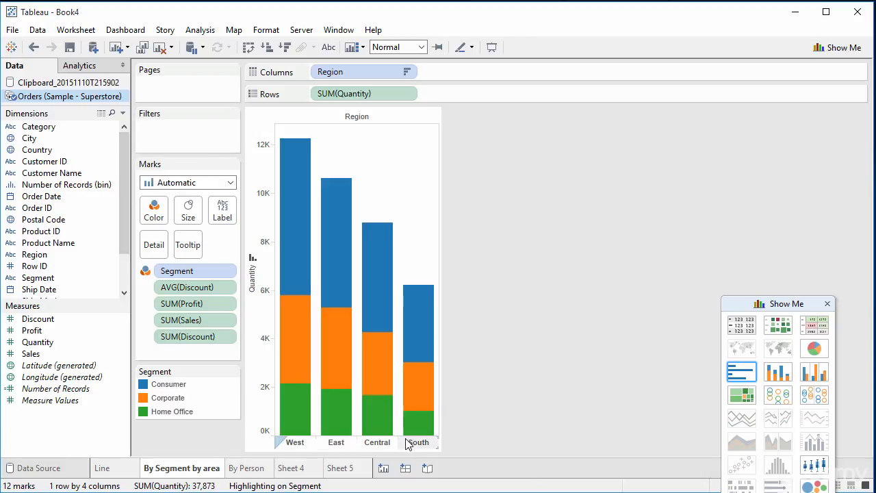
pyautogui.scroll(-2, 121, 283)
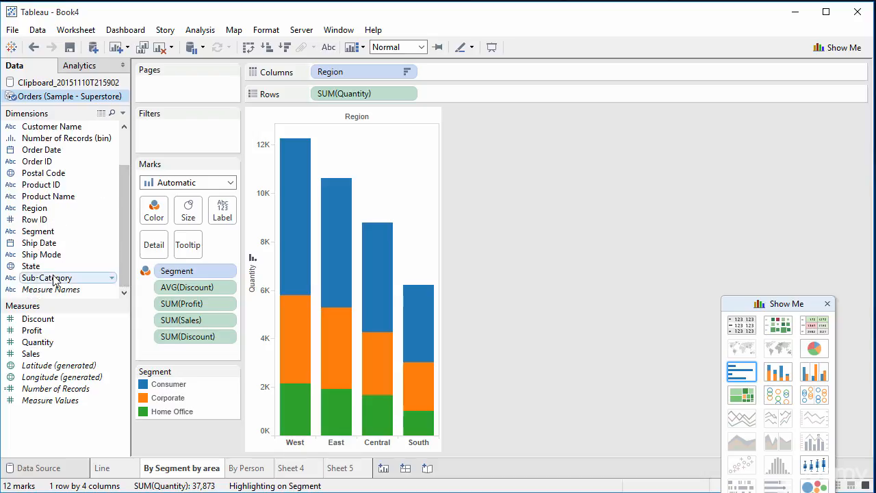
pyautogui.moveTo(47, 267); pyautogui.dragTo(174, 139)
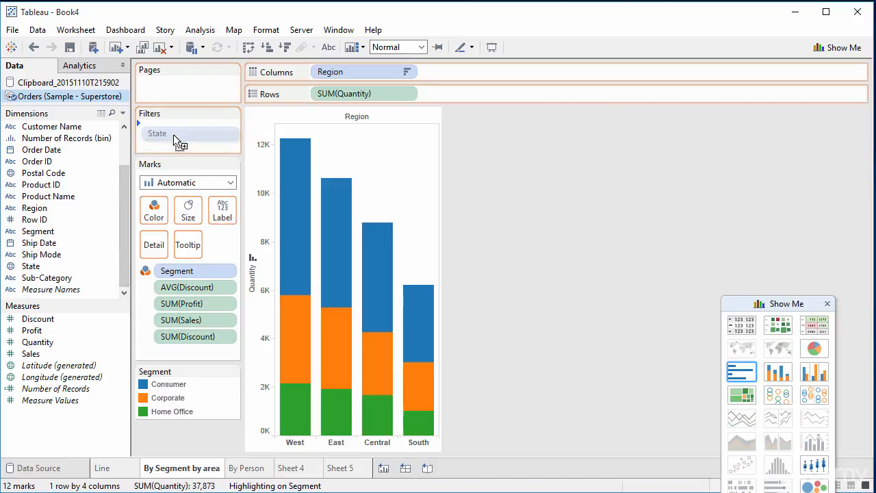
pyautogui.moveTo(175, 140); pyautogui.dragTo(176, 141)
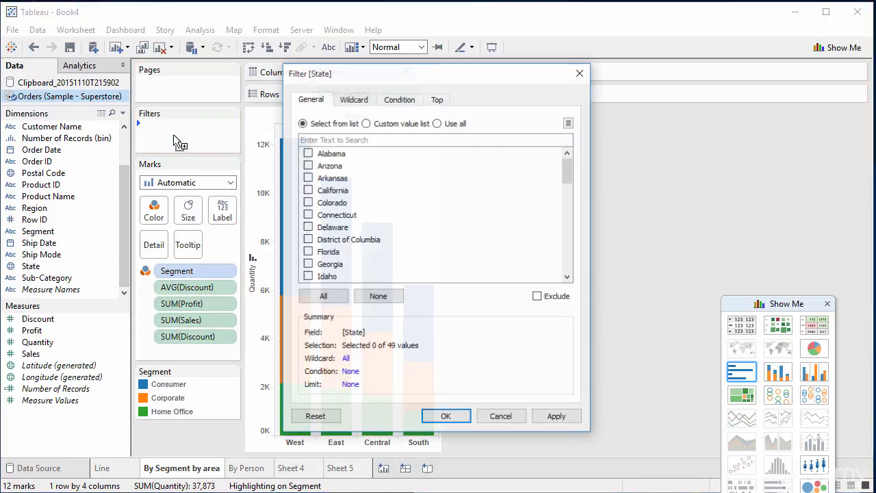
pyautogui.click(338, 294)
pyautogui.click(446, 417)
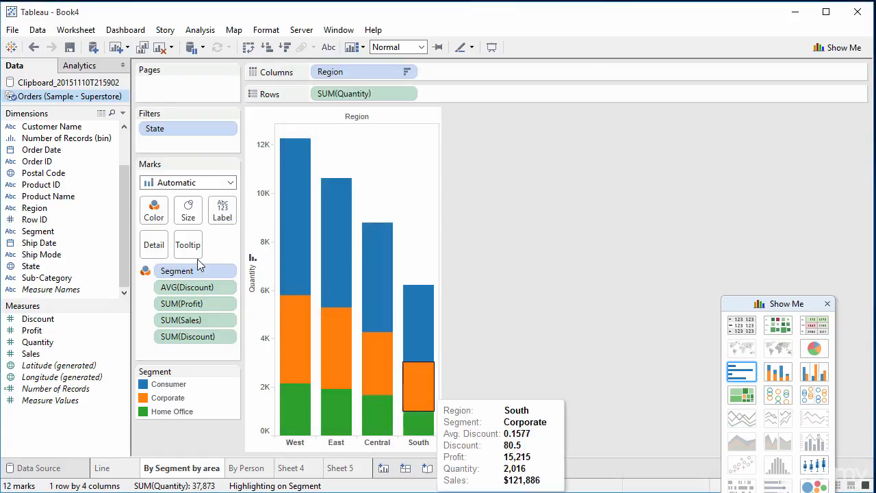
# Show the quick filter for State and close the Show Me window covering it
pyautogui.rightClick(189, 131)
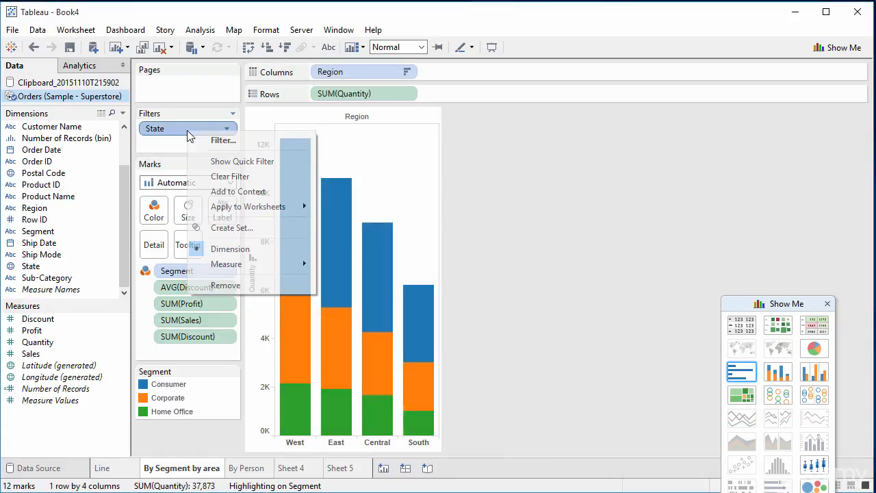
pyautogui.click(236, 162)
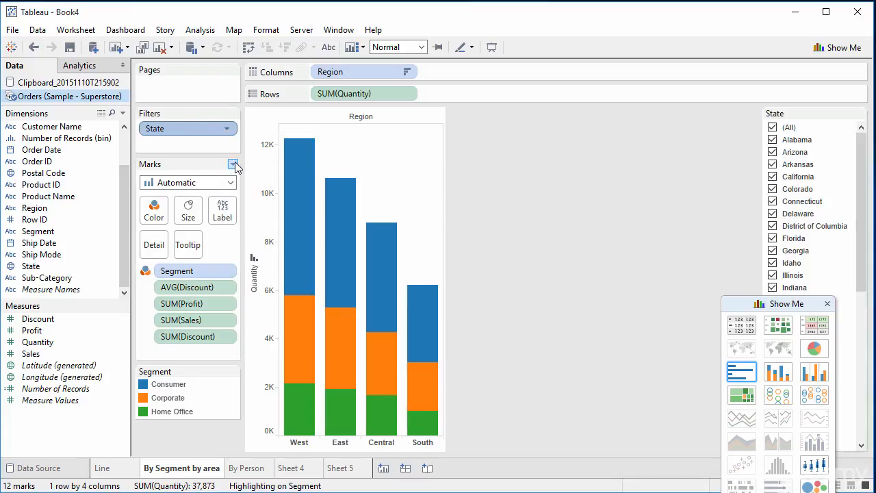
pyautogui.click(828, 304)
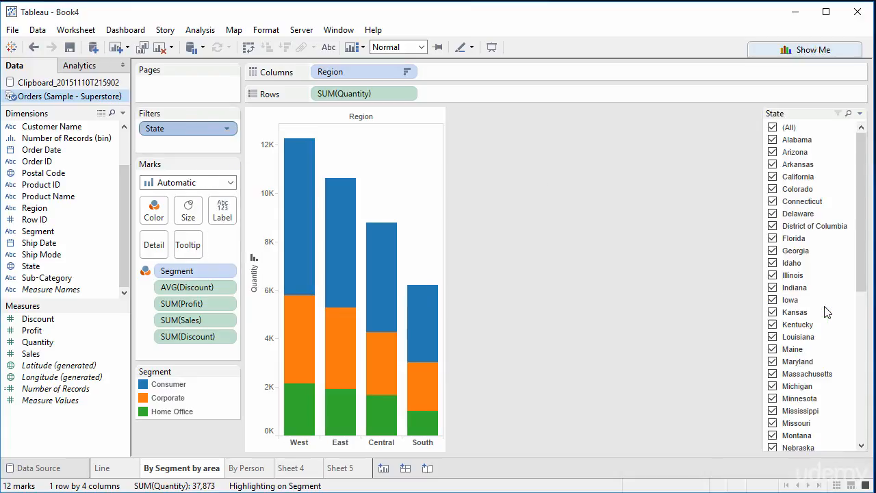
# Test the State quick filter with only California, Colorado, Delaware and Indiana, and reselect all states
pyautogui.moveTo(860, 255); pyautogui.dragTo(867, 206)
pyautogui.click(773, 127)
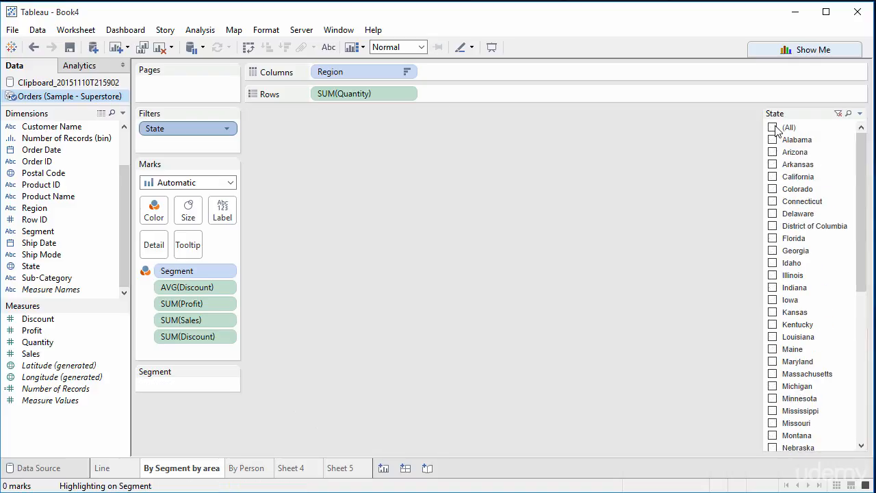
pyautogui.click(773, 177)
pyautogui.click(773, 189)
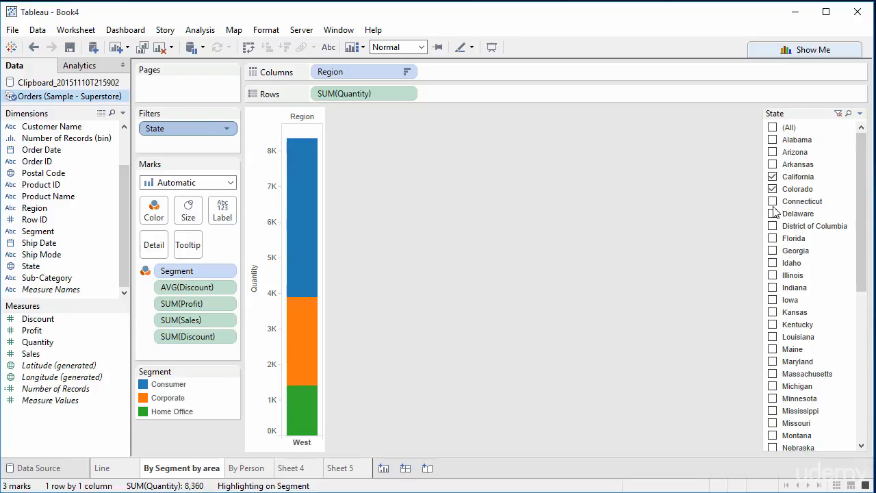
pyautogui.click(773, 214)
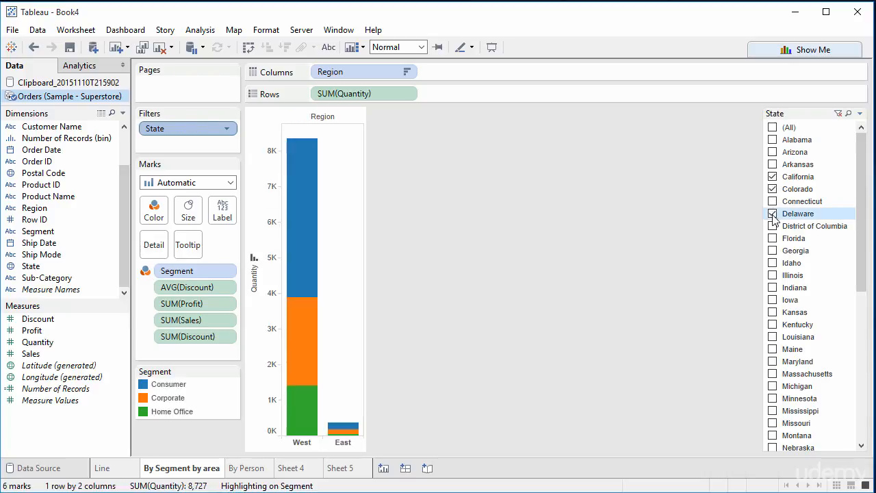
pyautogui.click(773, 288)
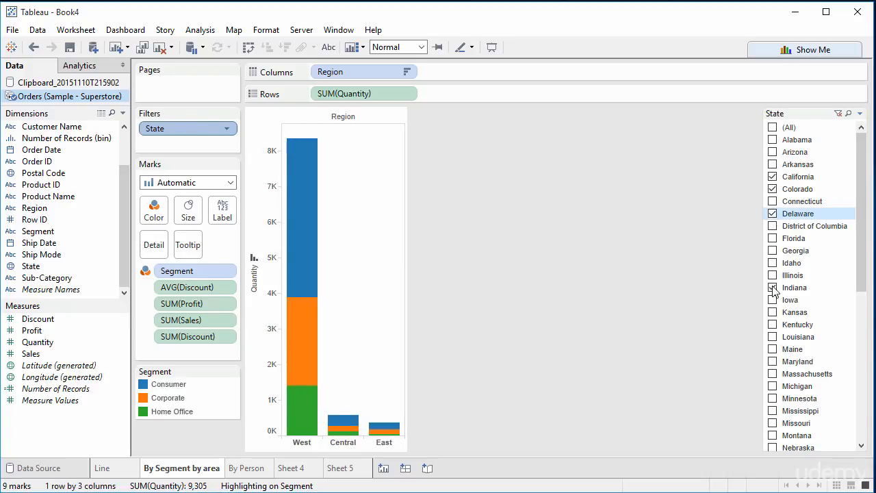
pyautogui.click(773, 127)
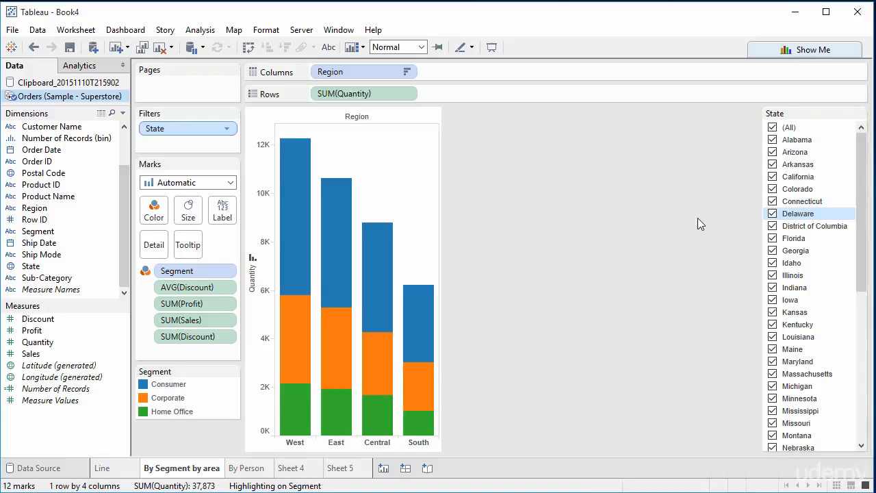
# Create a new dashboard with the By Segment by area sheet and place the By Person sheet below it
pyautogui.click(405, 469)
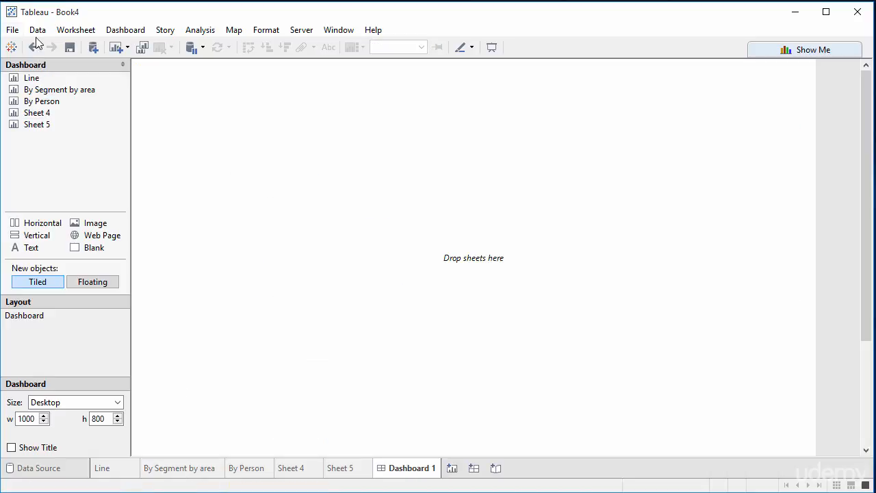
pyautogui.moveTo(39, 93); pyautogui.dragTo(215, 110)
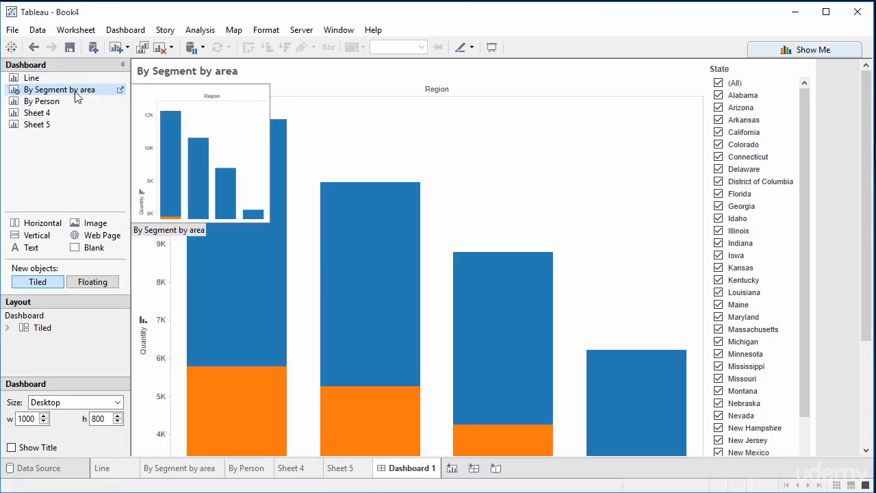
pyautogui.moveTo(52, 107); pyautogui.dragTo(247, 260)
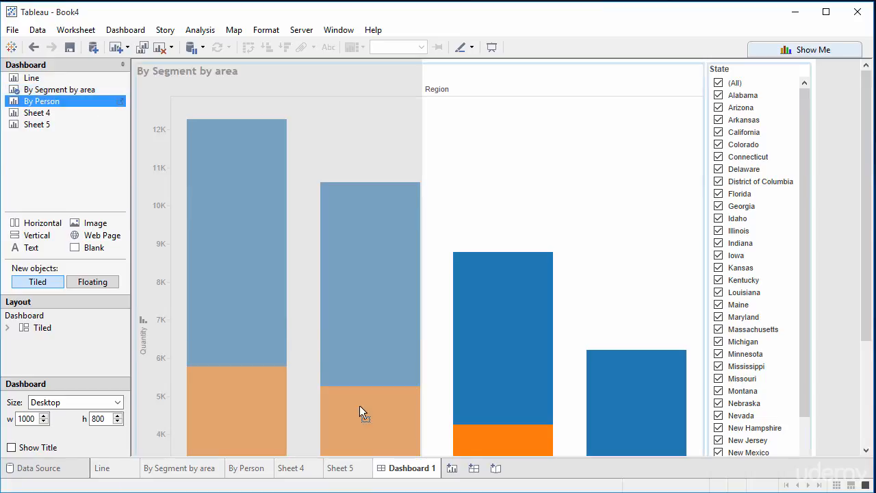
pyautogui.moveTo(360, 406); pyautogui.dragTo(425, 446)
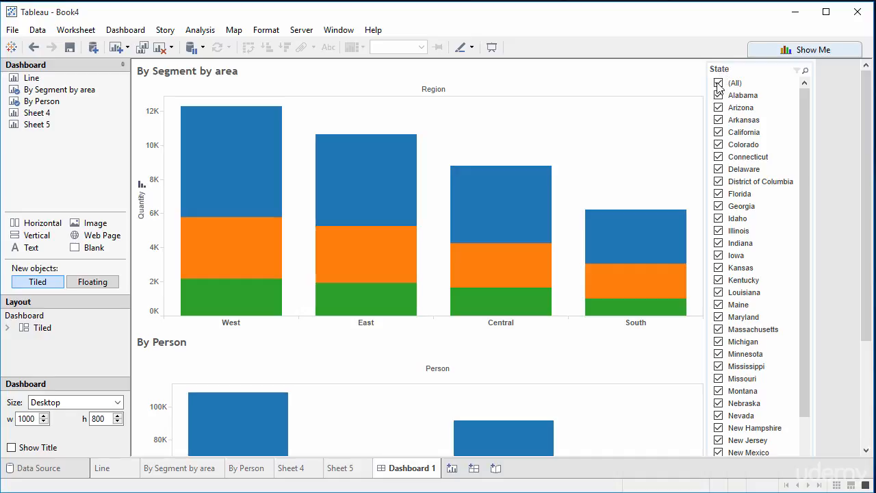
pyautogui.scroll(-4, 847, 411)
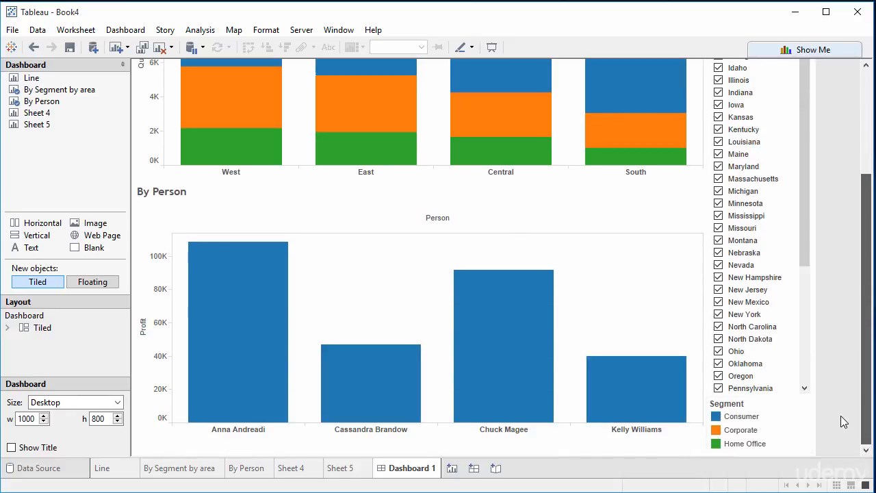
pyautogui.moveTo(247, 414)
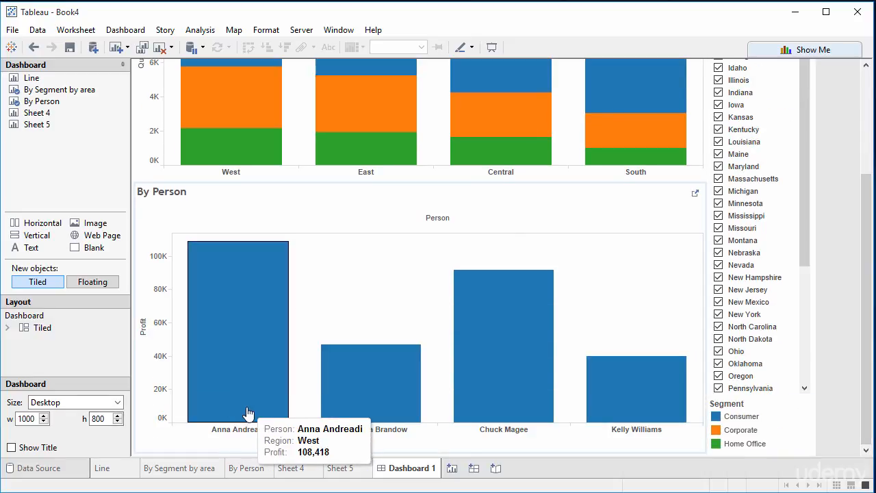
pyautogui.moveTo(413, 413)
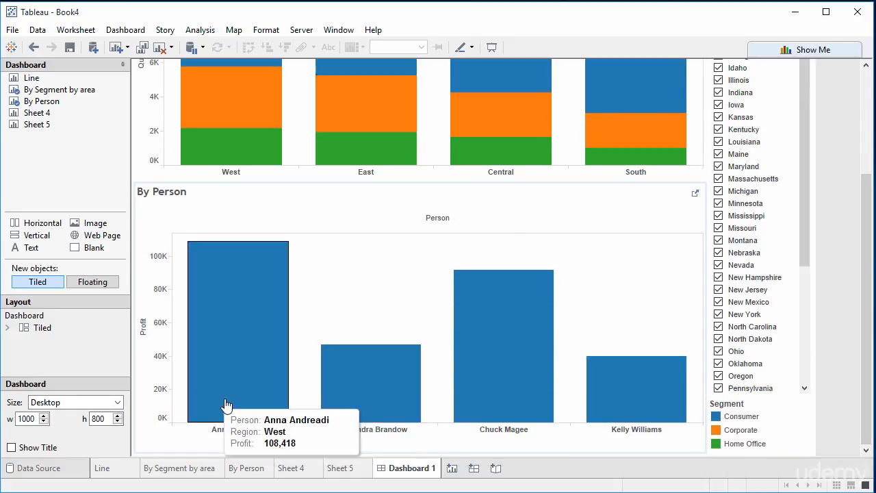
pyautogui.moveTo(647, 399)
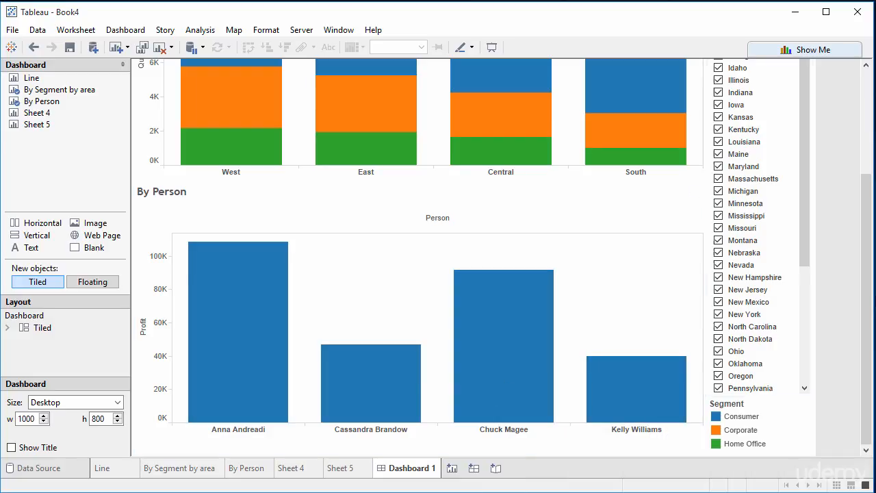
# Deselect all states in the dashboard's State filter and check its effect on the By Person chart
pyautogui.moveTo(871, 274); pyautogui.dragTo(832, 165)
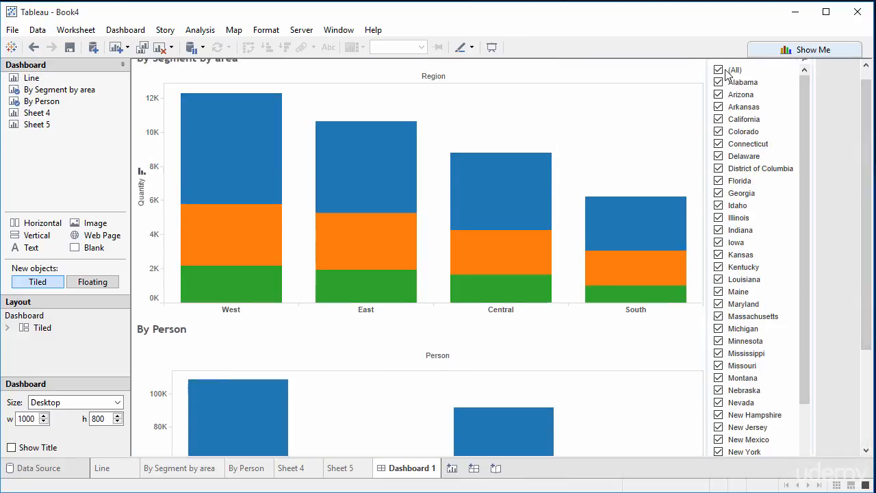
pyautogui.click(718, 70)
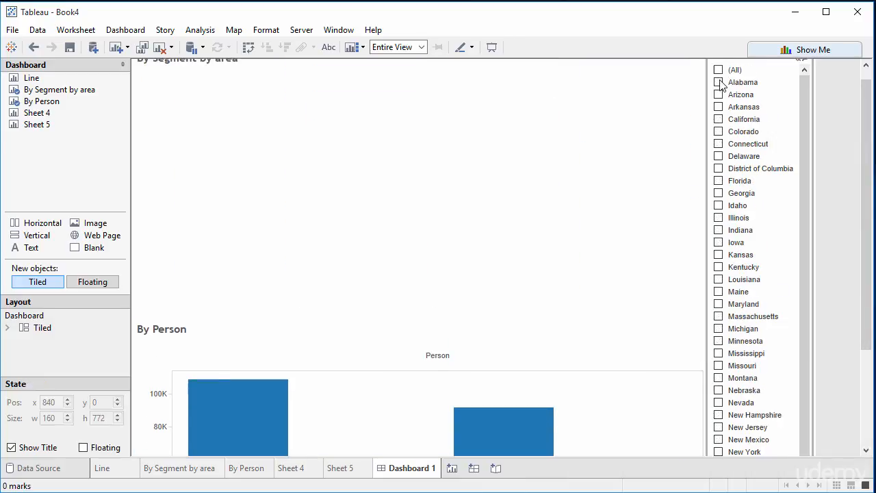
pyautogui.click(719, 83)
pyautogui.click(719, 82)
pyautogui.moveTo(869, 166); pyautogui.dragTo(868, 261)
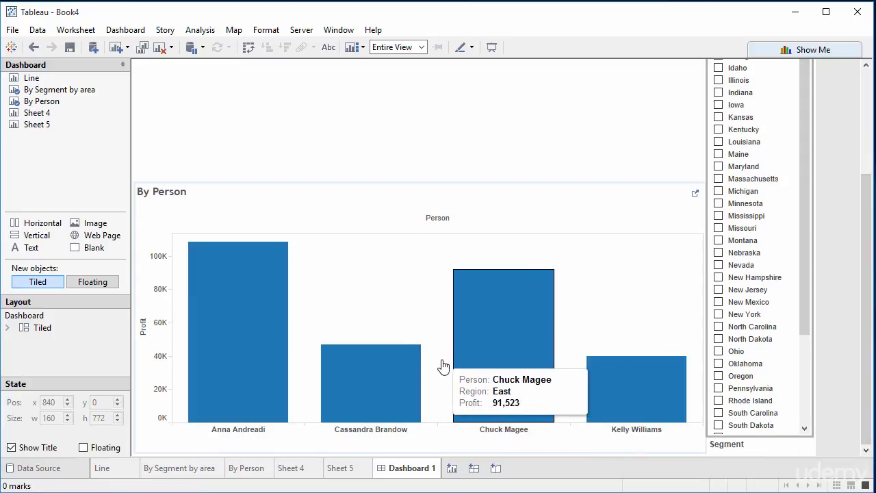
pyautogui.click(871, 163)
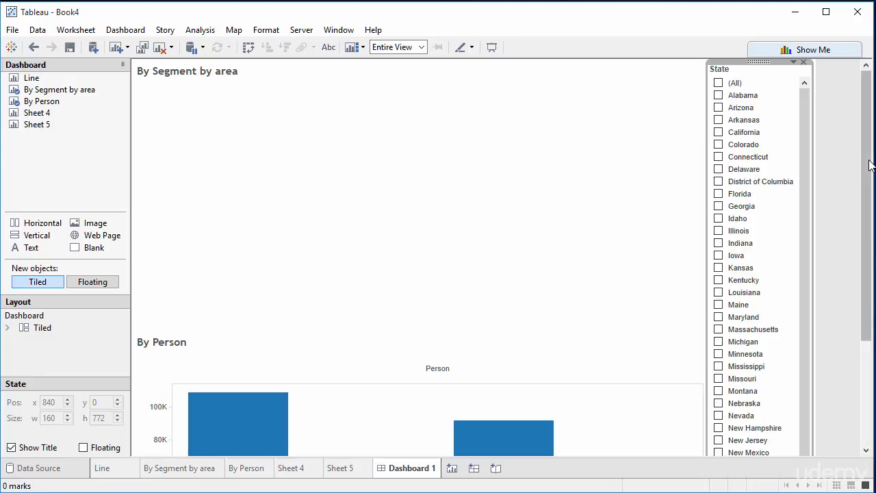